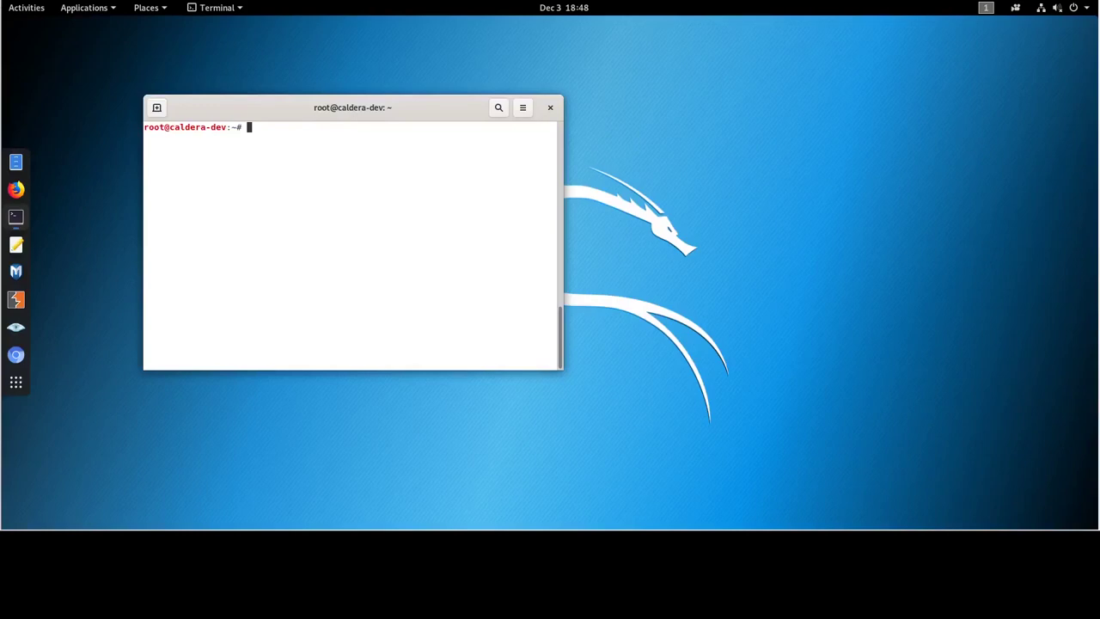
pyautogui.write('git clone --r')
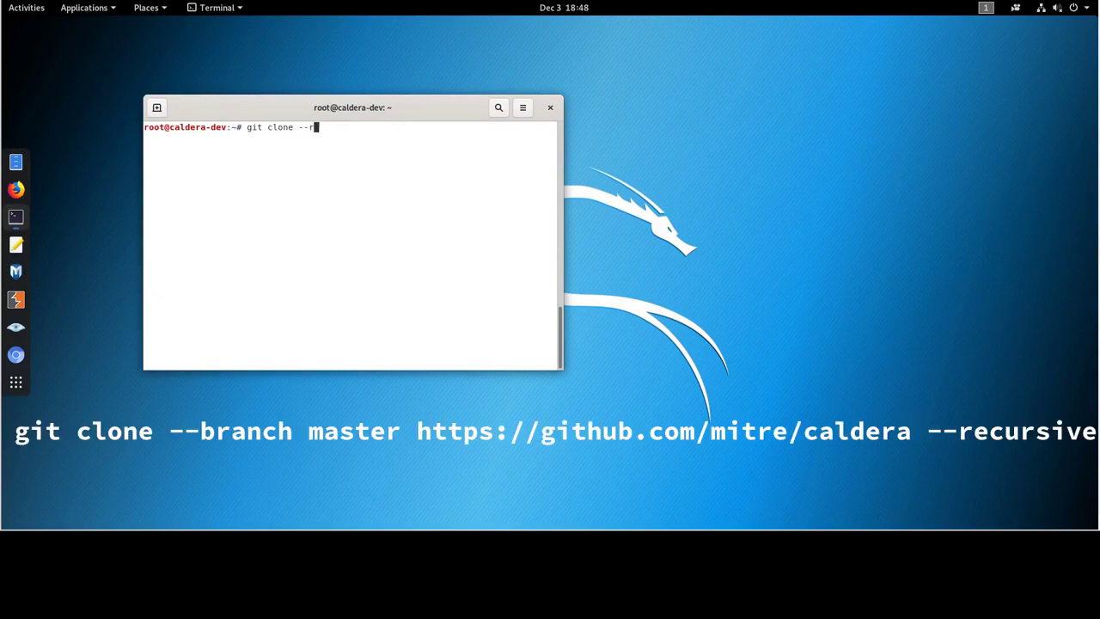
pyautogui.write('ecursive --branc')
pyautogui.write('h master https:')
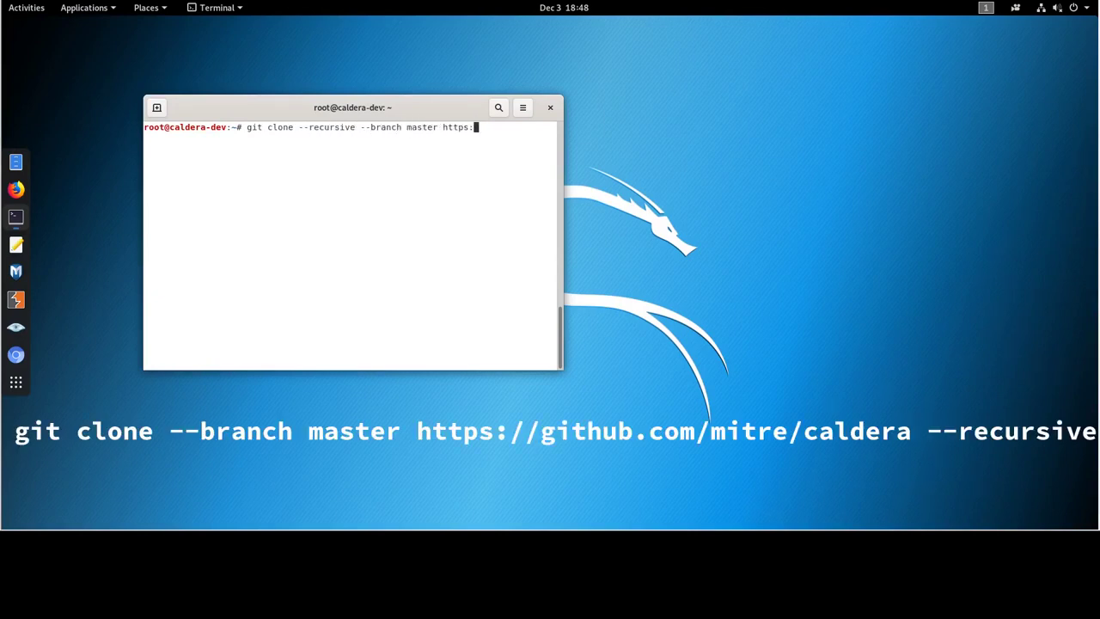
pyautogui.write('//www.github')
pyautogui.write('.com/mitre/cald')
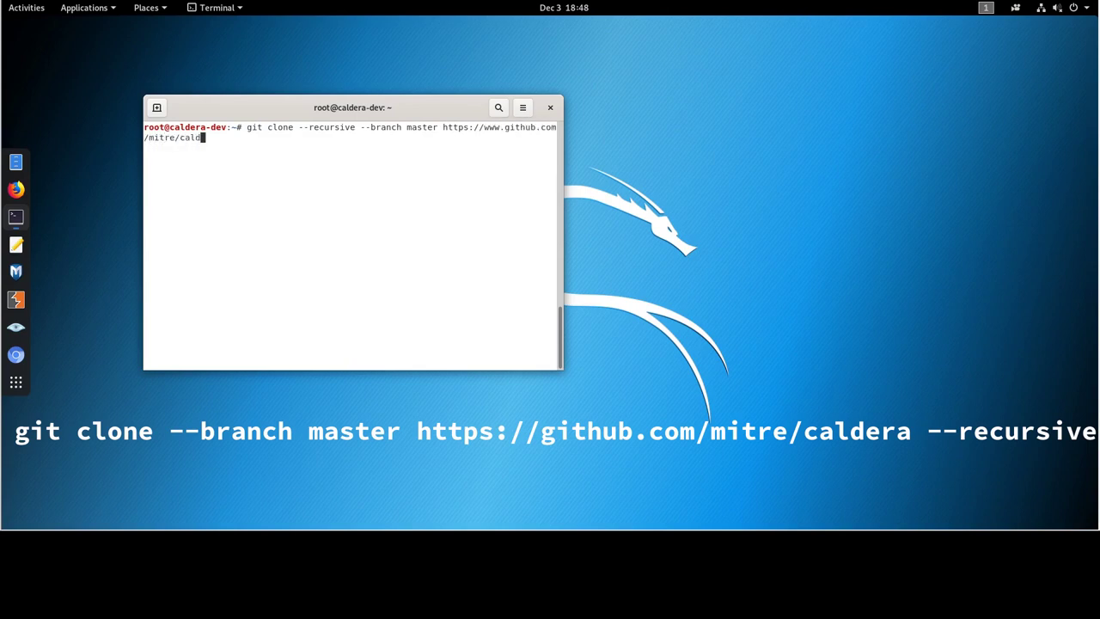
pyautogui.write('era')
pyautogui.press('Return')
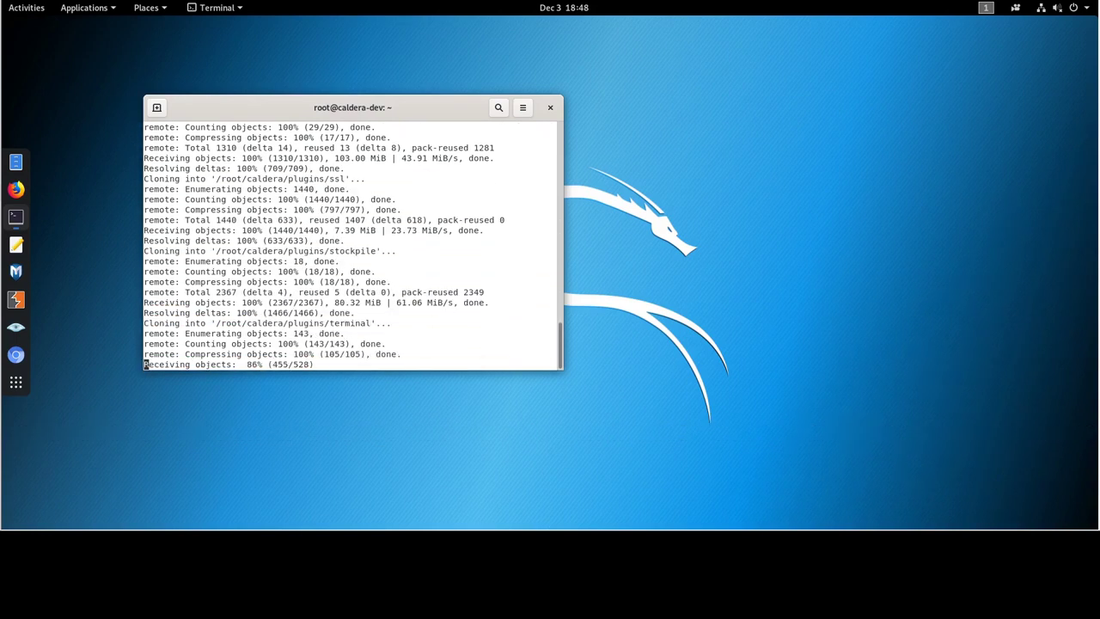
# - Change into the caldera folder and list its files
pyautogui.write('cd ca')
pyautogui.press('Tab')
pyautogui.press('Return')
pyautogui.write('ls')
pyautogui.press('Return')
# - Install requirements.txt with pip3, then enter the python3 server.py command
pyautogui.write('pip3 install -r requ')
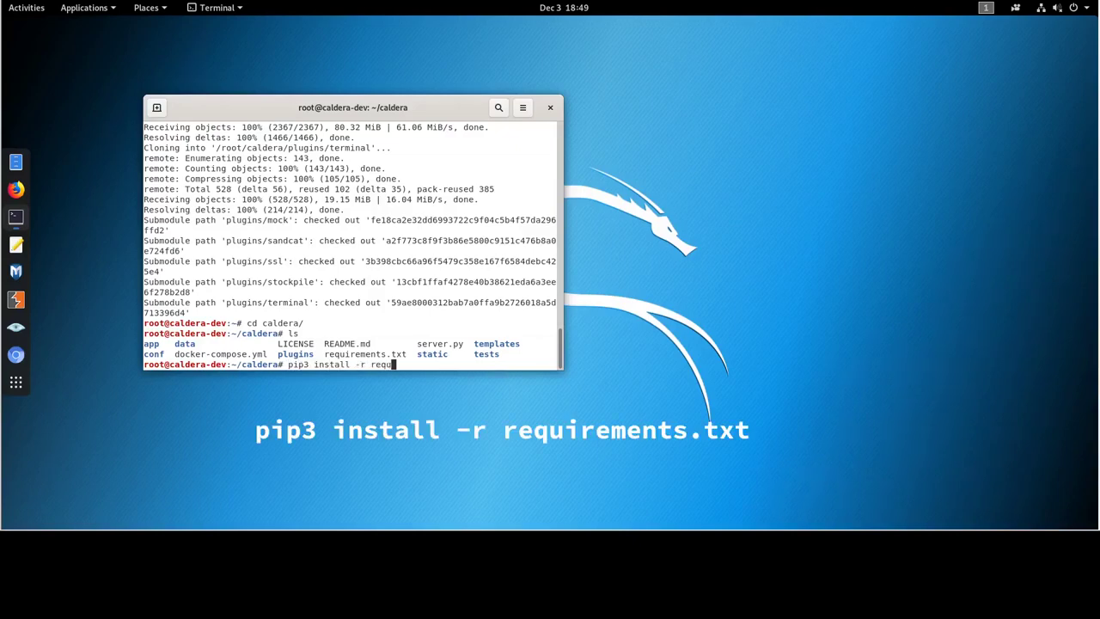
pyautogui.write('irements.txt')
pyautogui.press('Return')
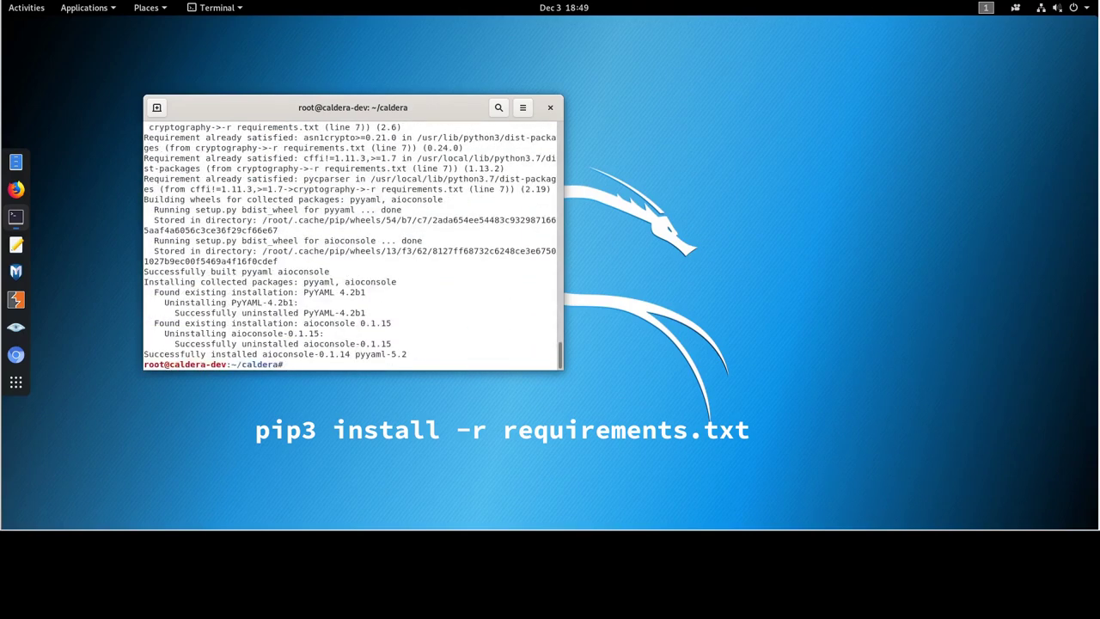
pyautogui.write('pyt')
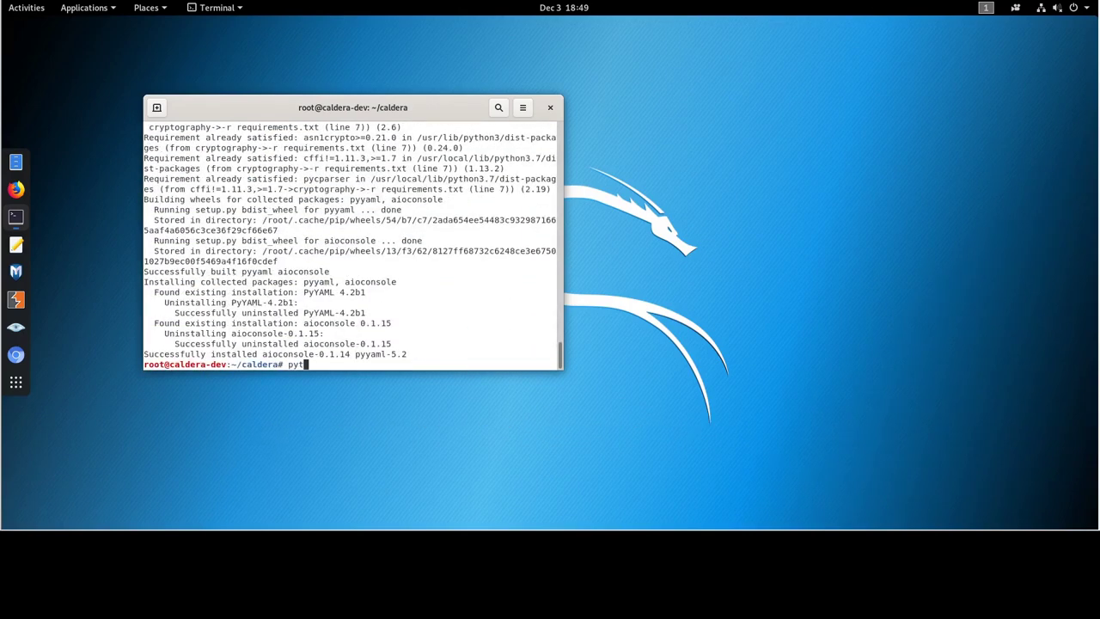
pyautogui.write('hon3 s')
pyautogui.write('erver.py')
# - Start the Caldera server on port 8888 and launch the web browser
pyautogui.press('Return')
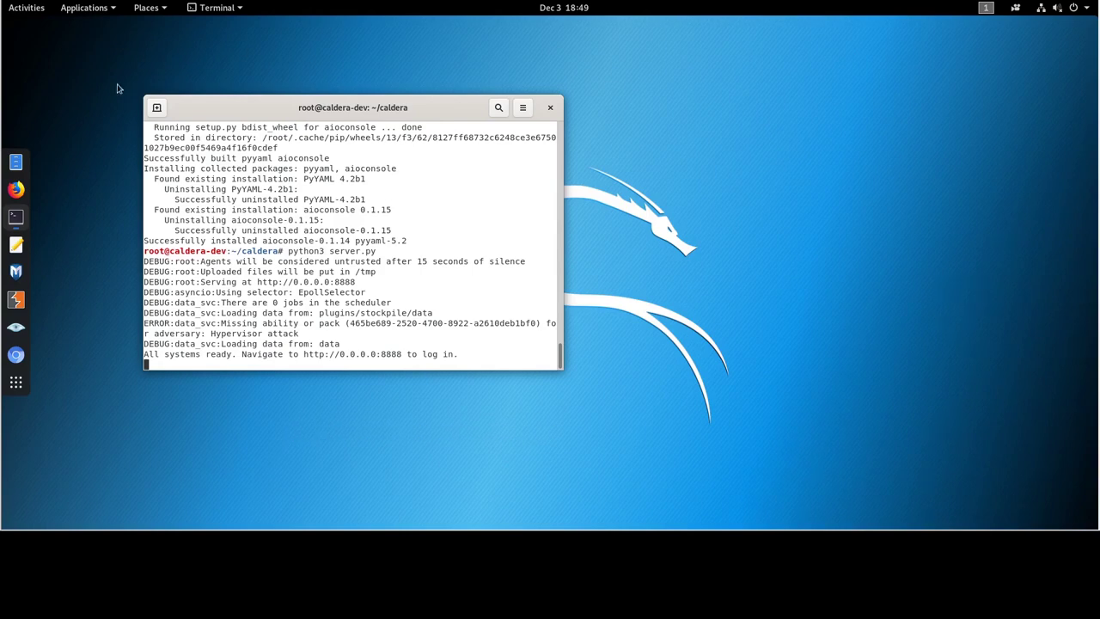
pyautogui.click(15, 189)
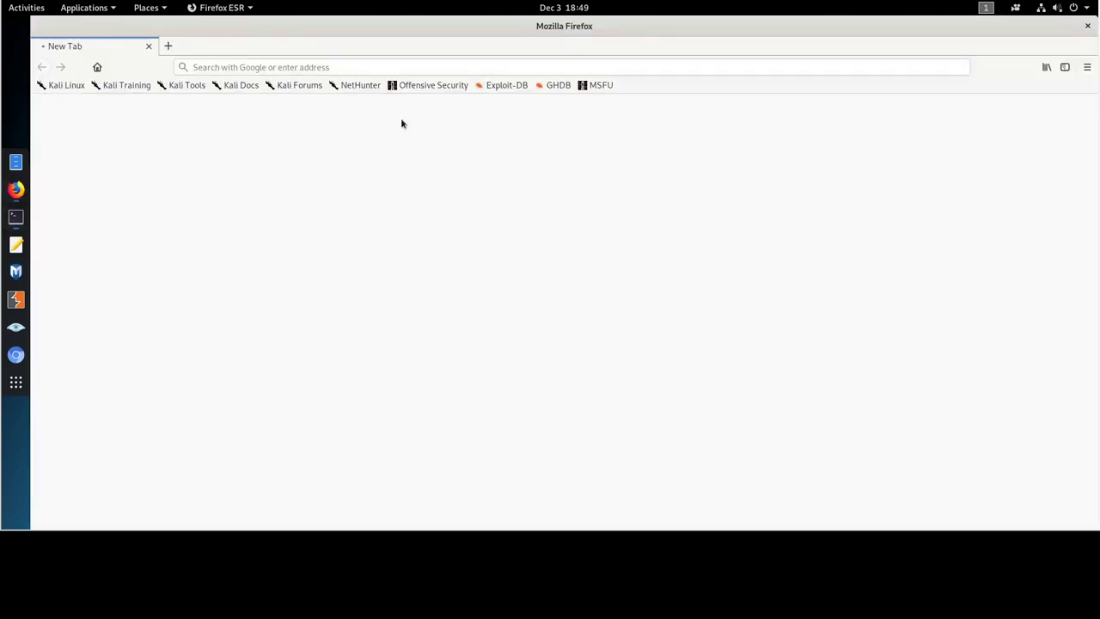
# - Load the Caldera login page at localhost:8888
pyautogui.click(217, 67)
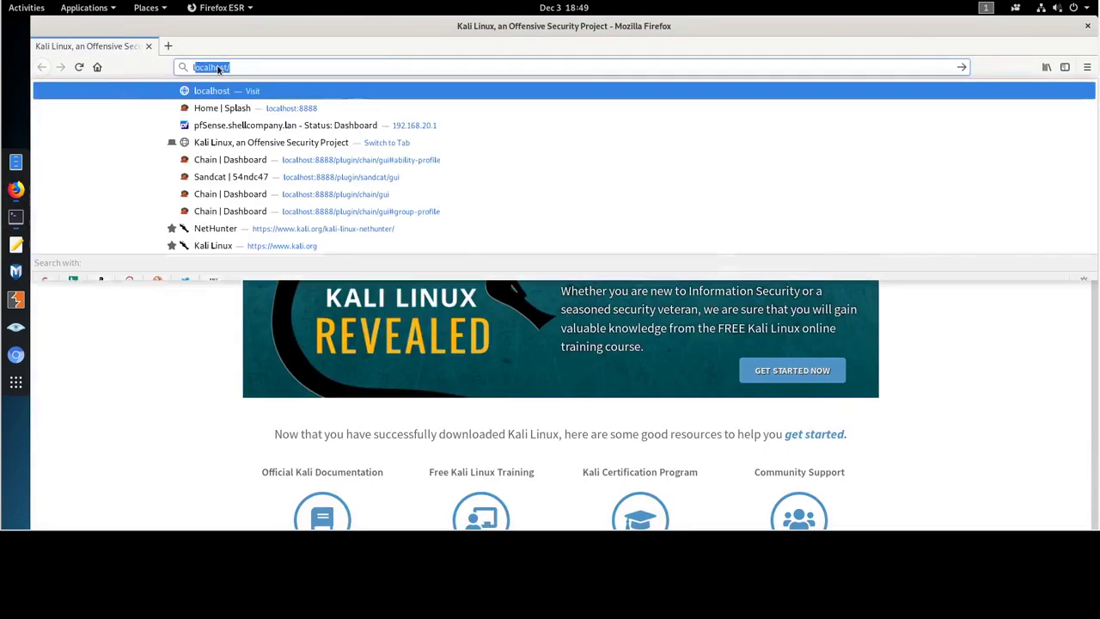
pyautogui.write('localhost:8888')
pyautogui.press('Return')
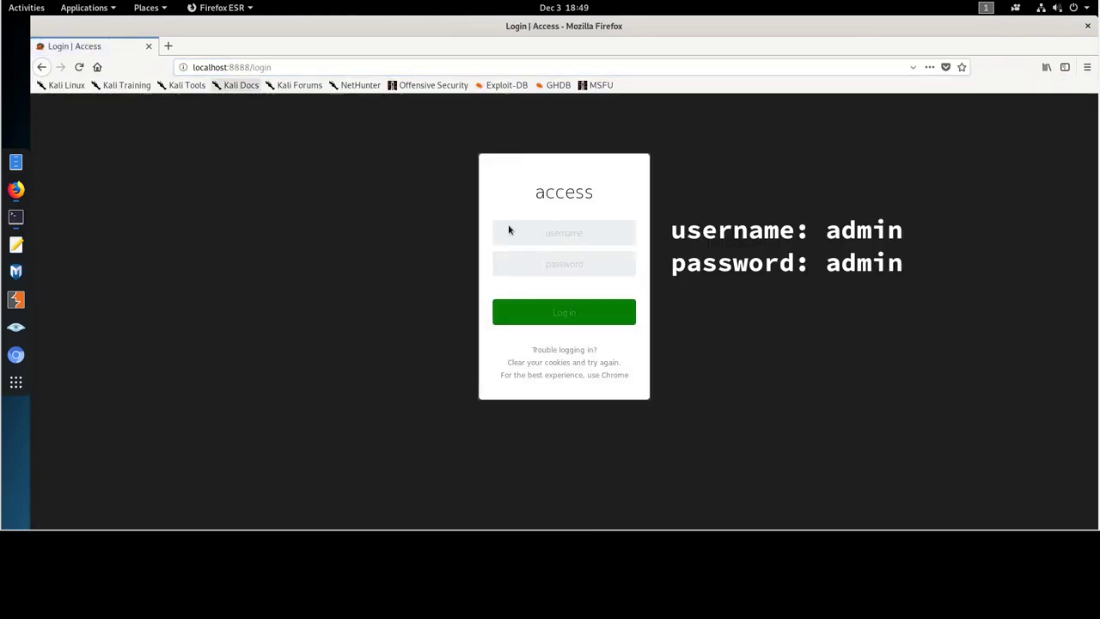
pyautogui.click(569, 238)
pyautogui.write('admin')
pyautogui.press('Tab')
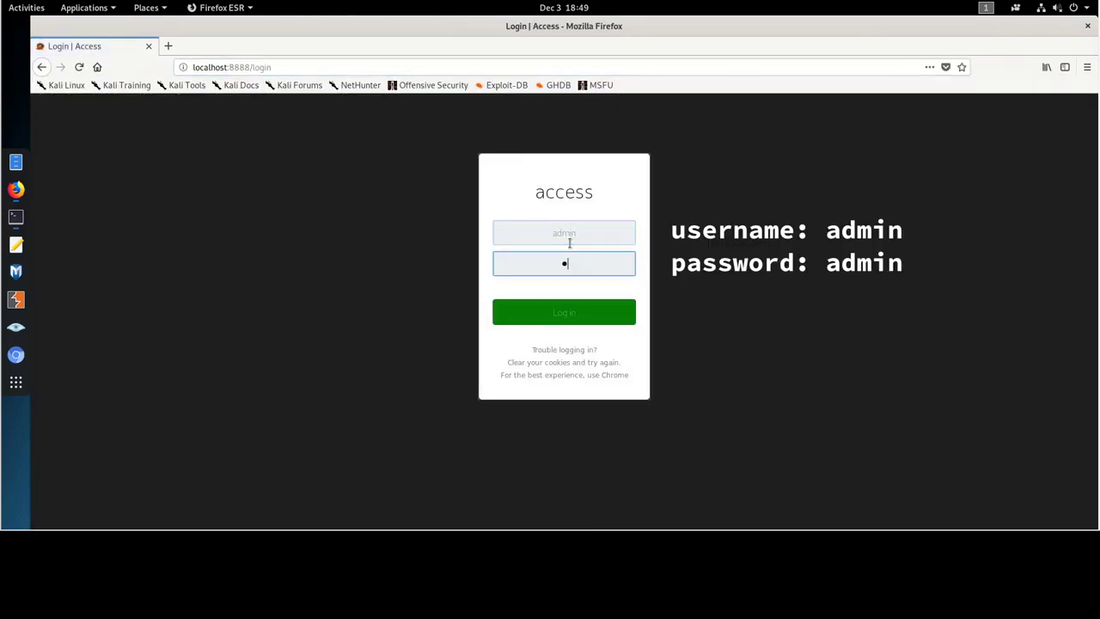
pyautogui.write('admin')
pyautogui.press('Return')
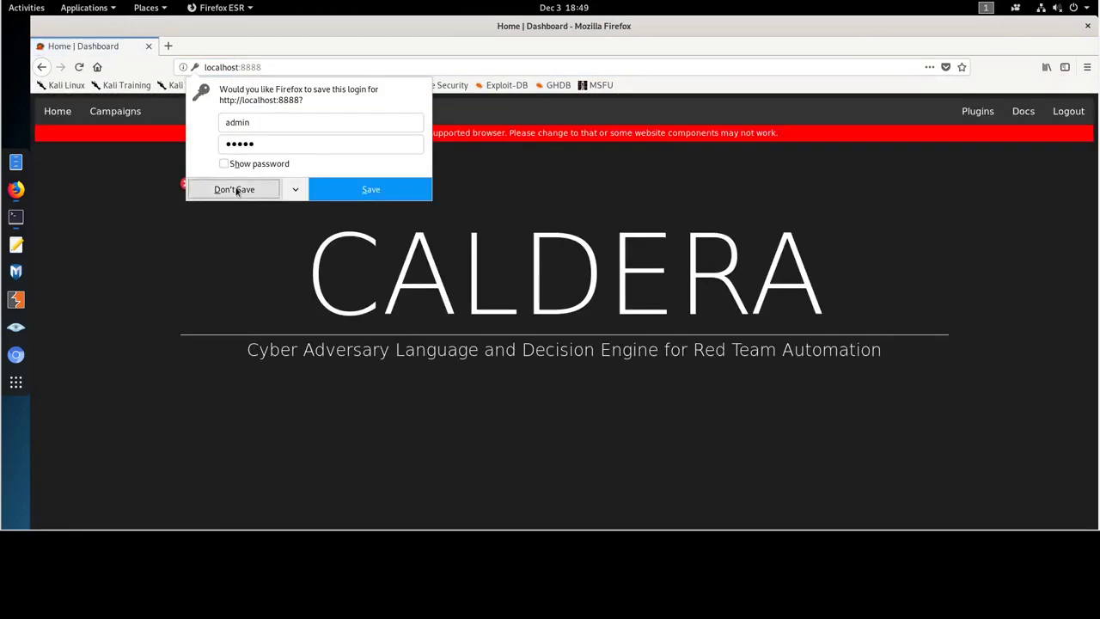
pyautogui.click(235, 188)
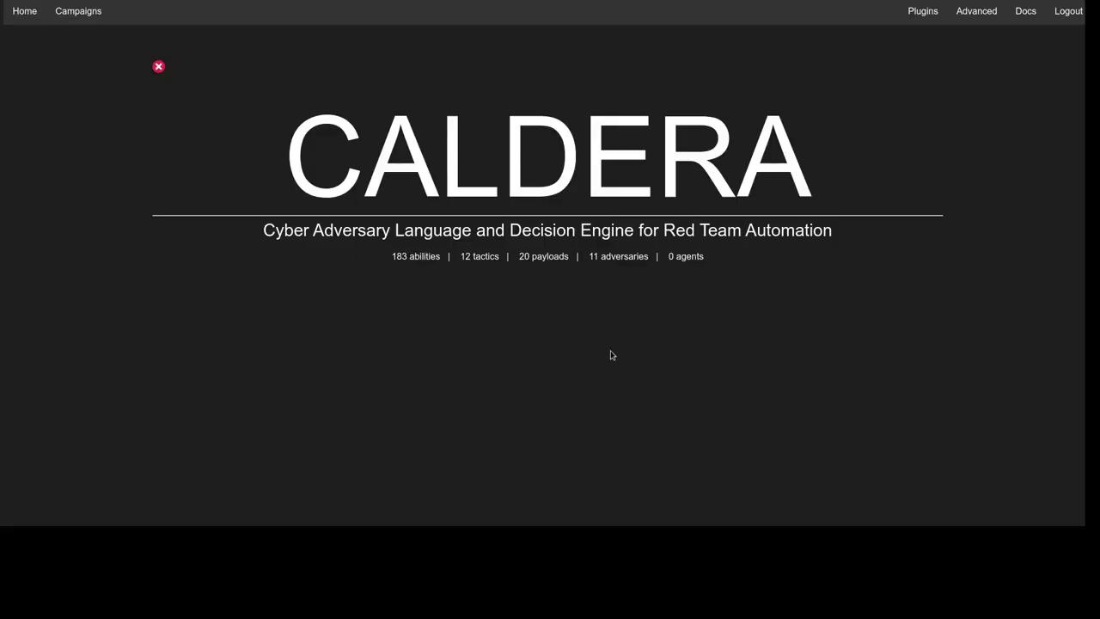
pyautogui.moveTo(977, 110)
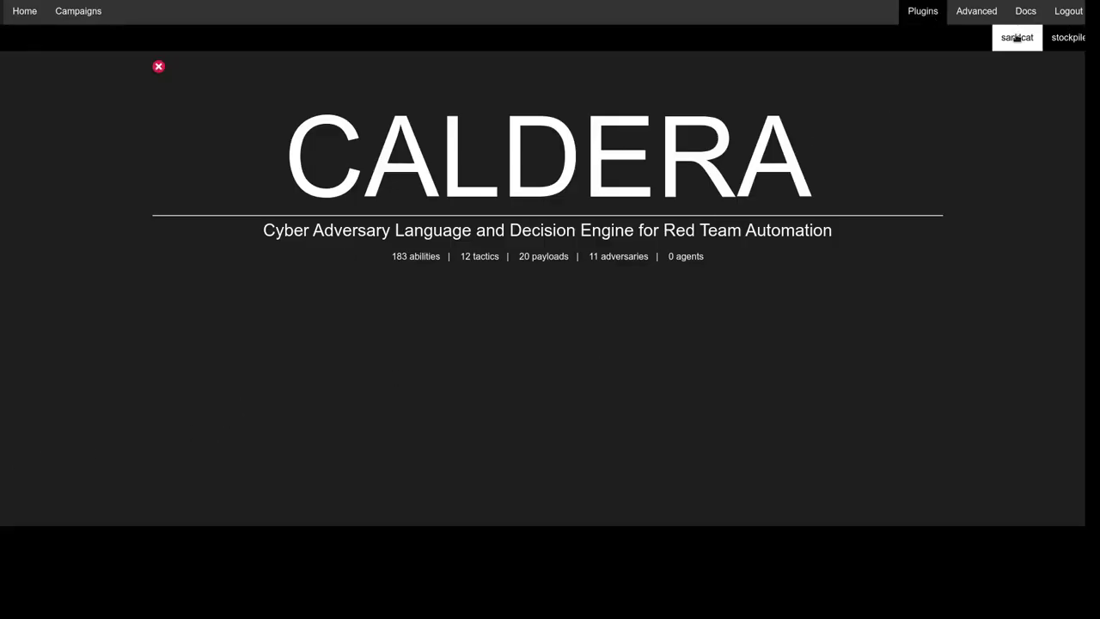
# - Open the sandcat plugin page and select Windows (PowerShell) as the target OS
pyautogui.click(1016, 38)
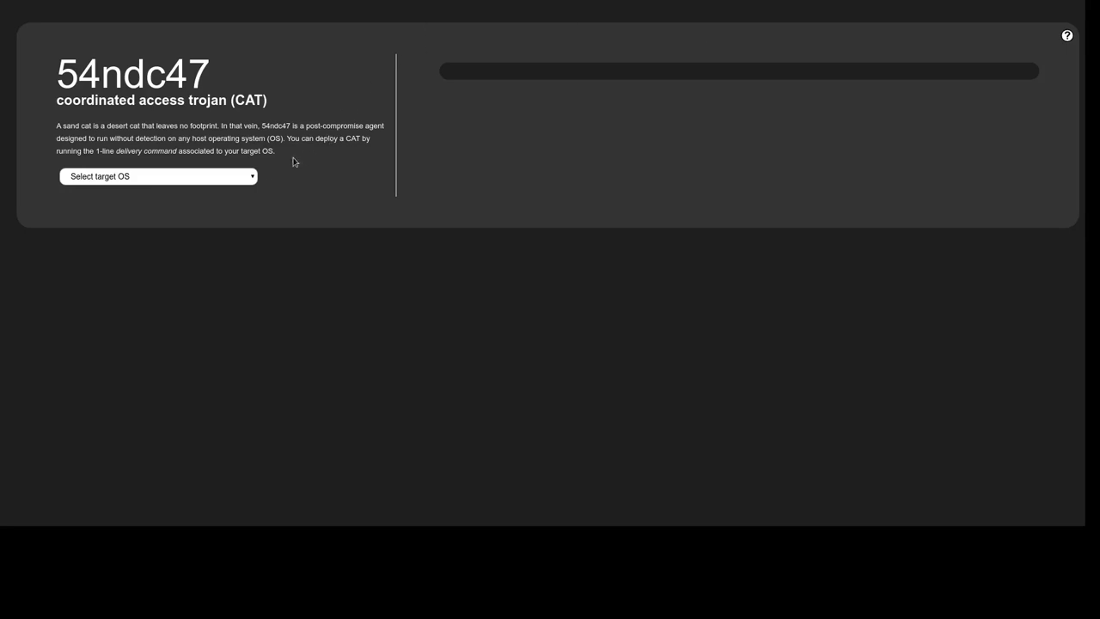
pyautogui.click(252, 177)
pyautogui.click(199, 221)
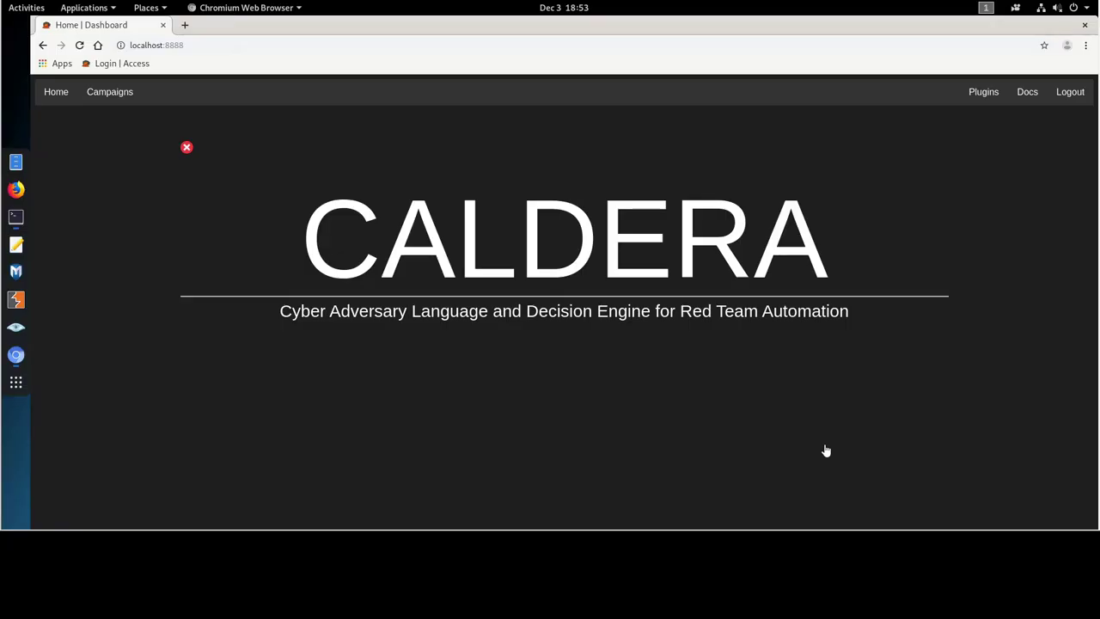
# - Open the sandcat plugin from the Plugins menu in Chromium
pyautogui.click(985, 94)
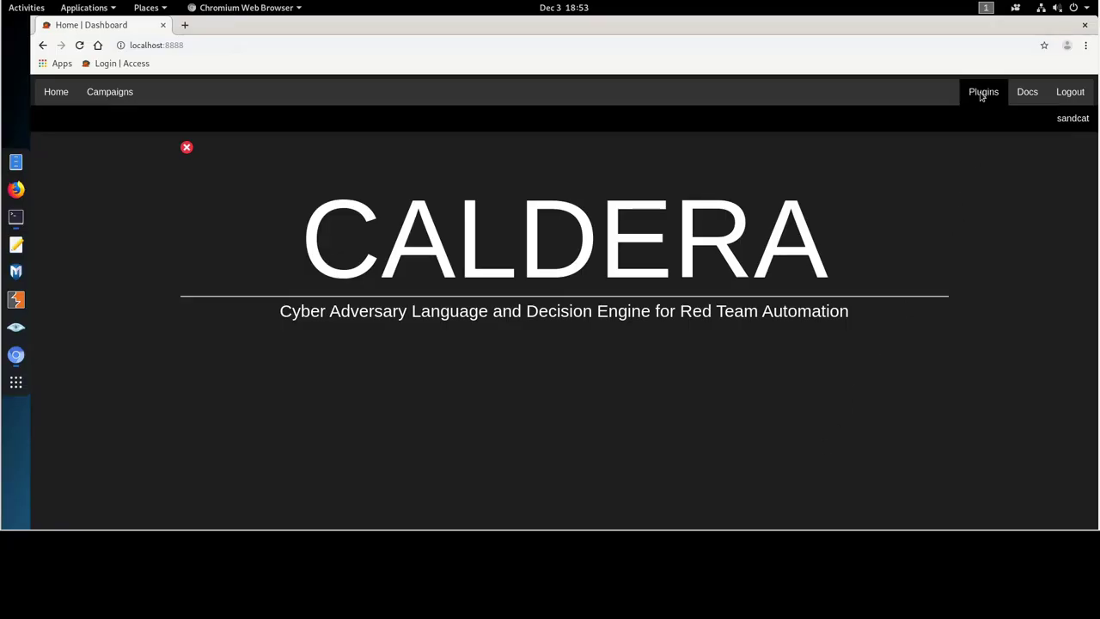
pyautogui.click(1071, 125)
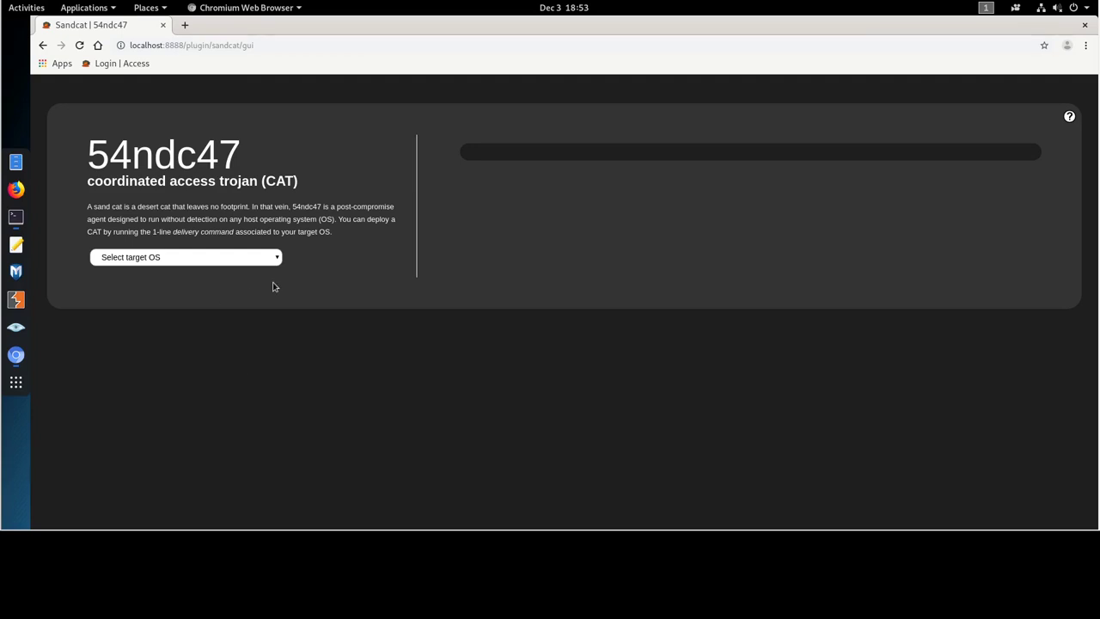
# - Choose Linux as target OS, copy its delivery command, and bring up Terminal's paste menu
pyautogui.click(248, 256)
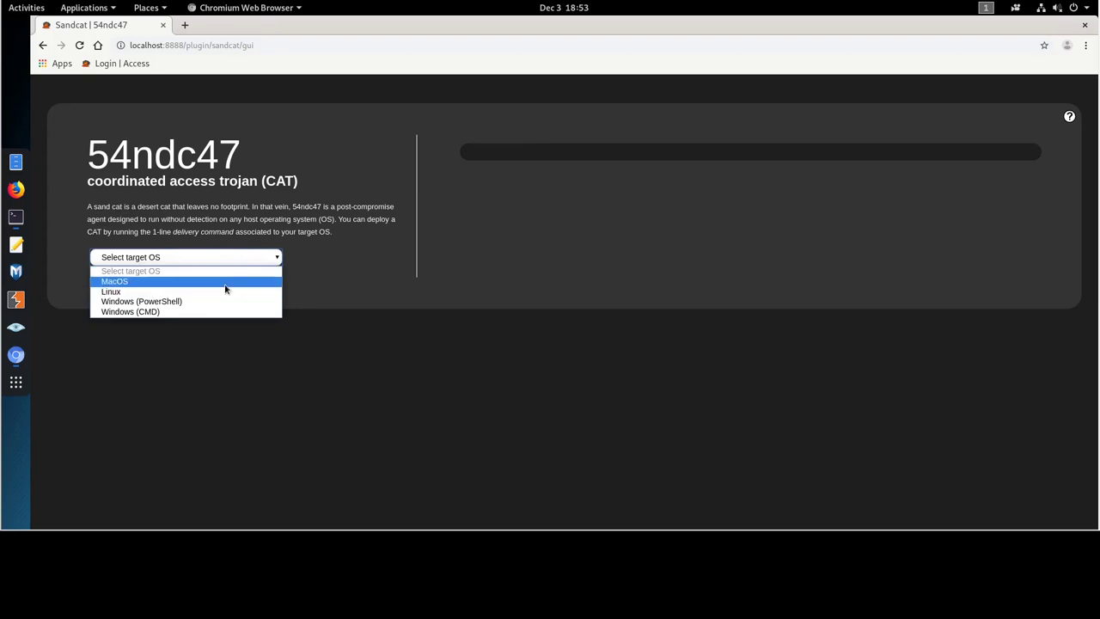
pyautogui.click(226, 282)
pyautogui.click(217, 258)
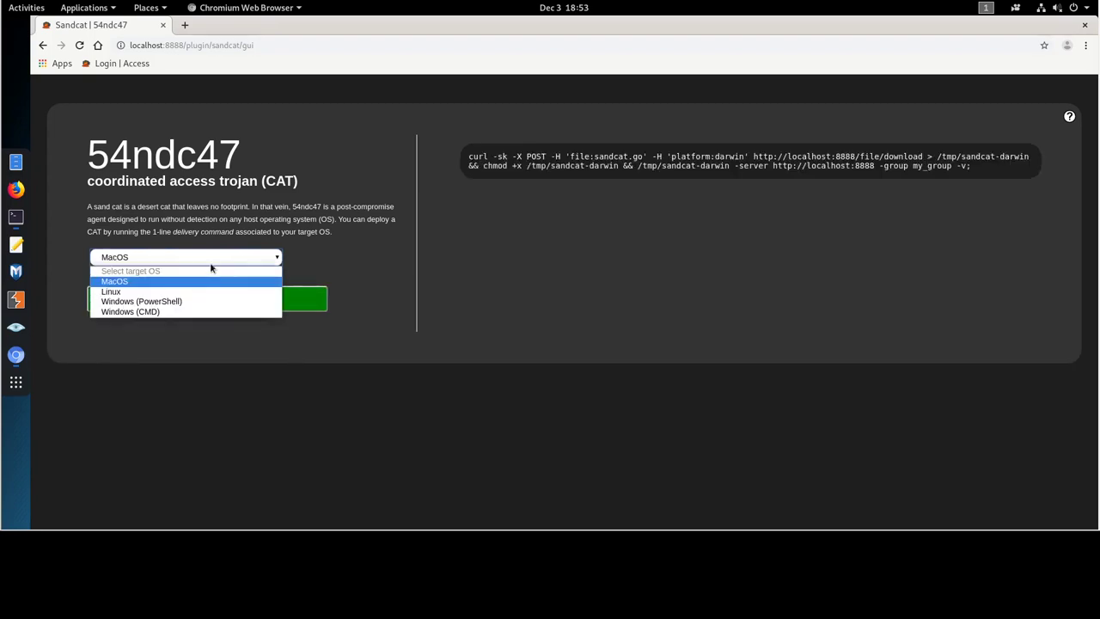
pyautogui.click(197, 292)
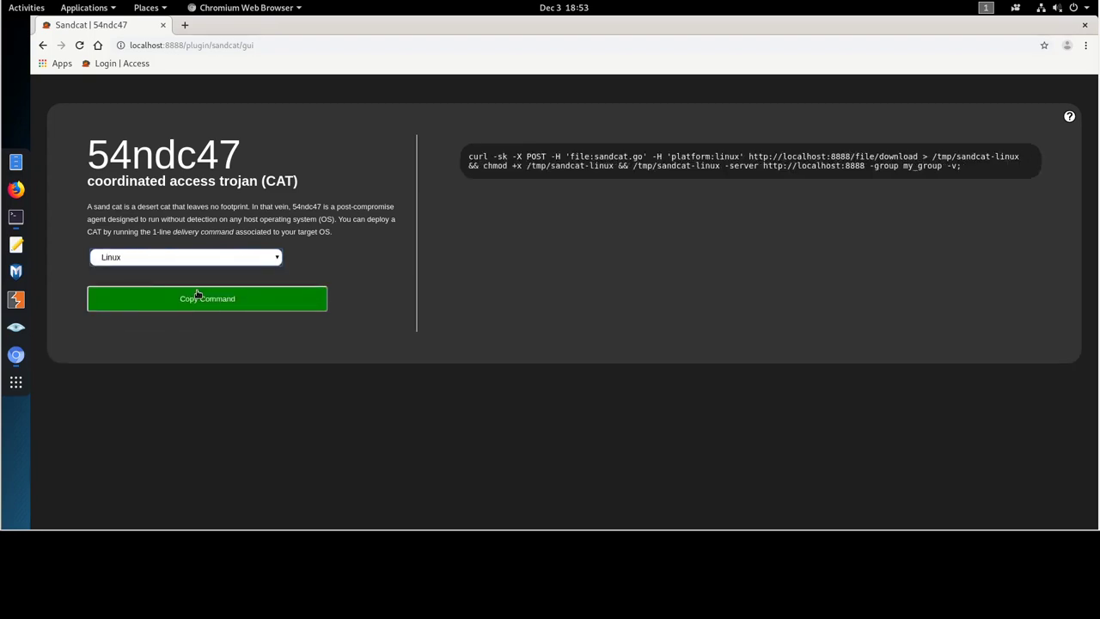
pyautogui.click(197, 294)
pyautogui.hotkey('alt', 'Tab')
pyautogui.rightClick(272, 181)
# - Paste and run the Linux delivery command, check the beacon ALIVE line, and return to the browser
pyautogui.click(302, 224)
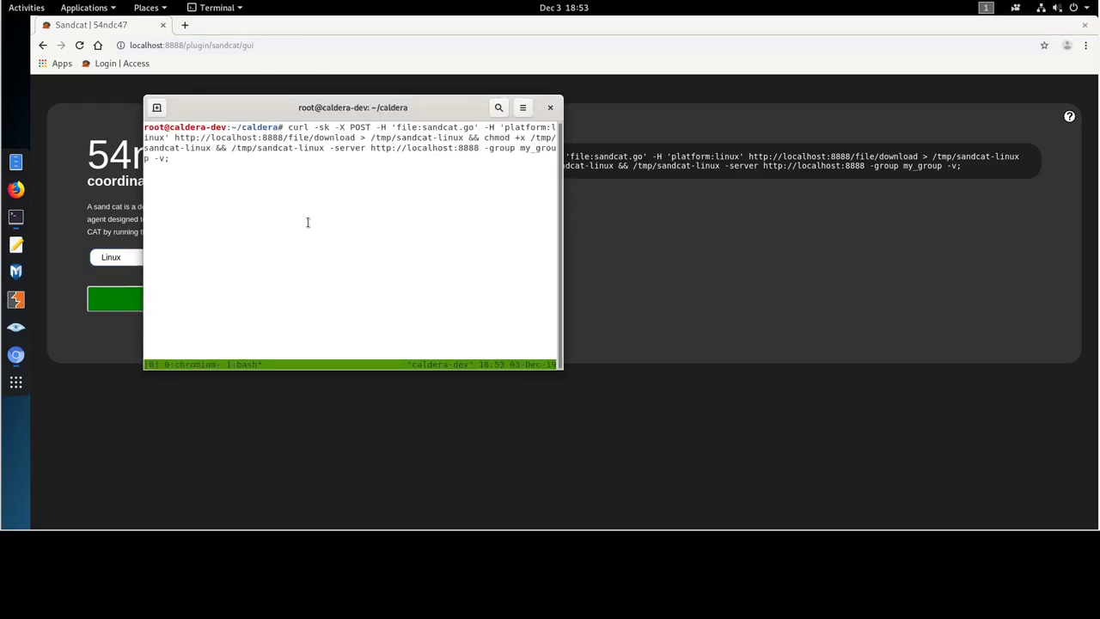
pyautogui.press('Return')
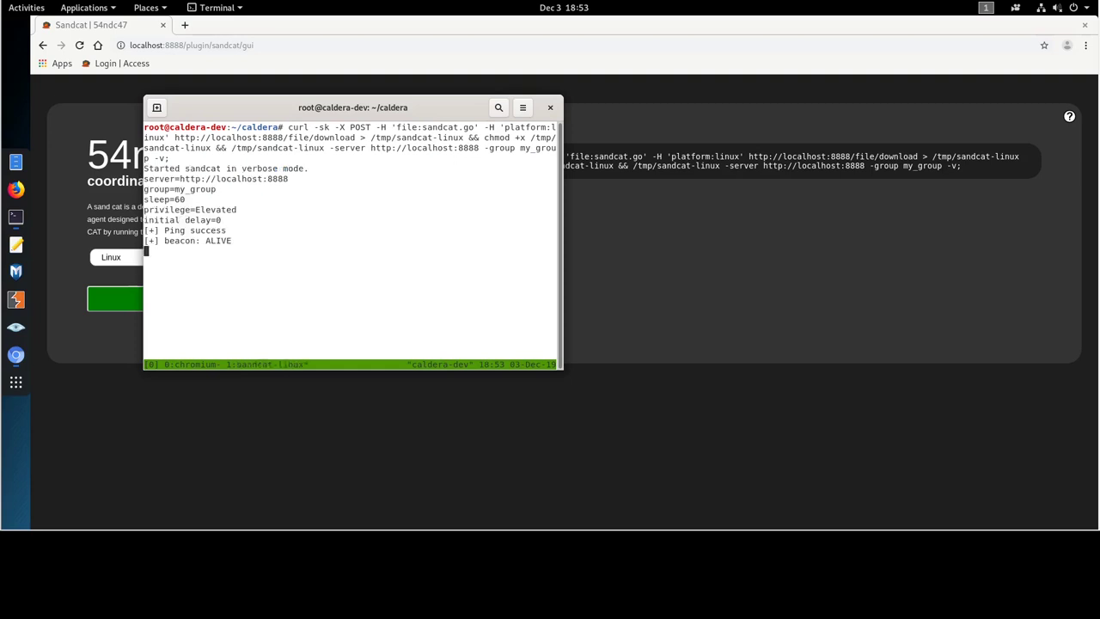
pyautogui.tripleClick(198, 239)
pyautogui.hotkey('alt', 'Tab')
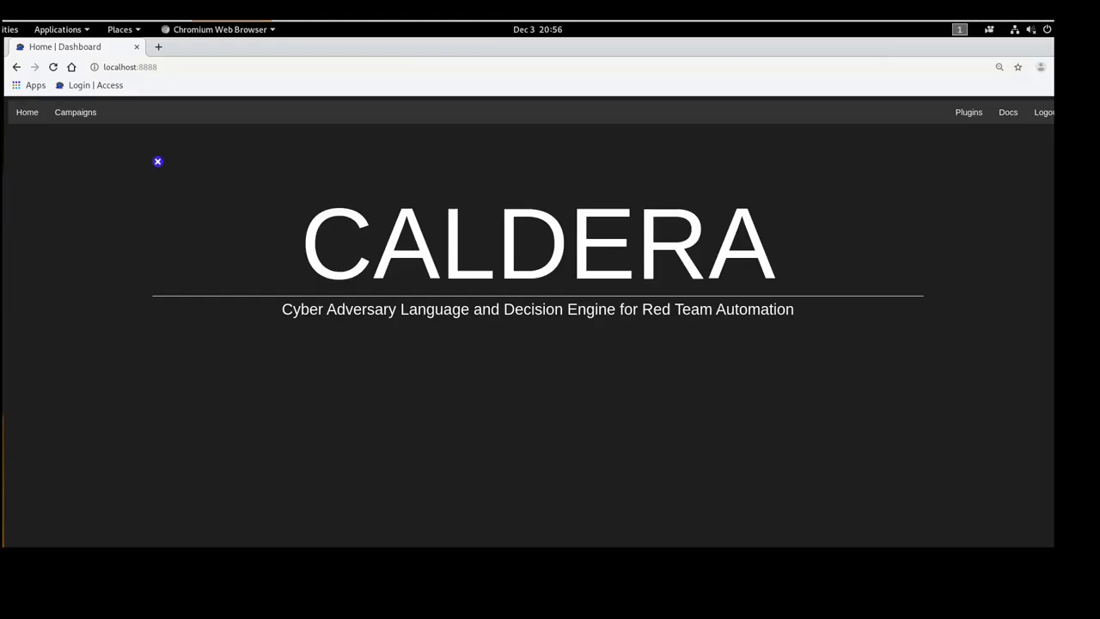
# - Show the Agents table and keep agent 666022's status as trusted
pyautogui.click(74, 115)
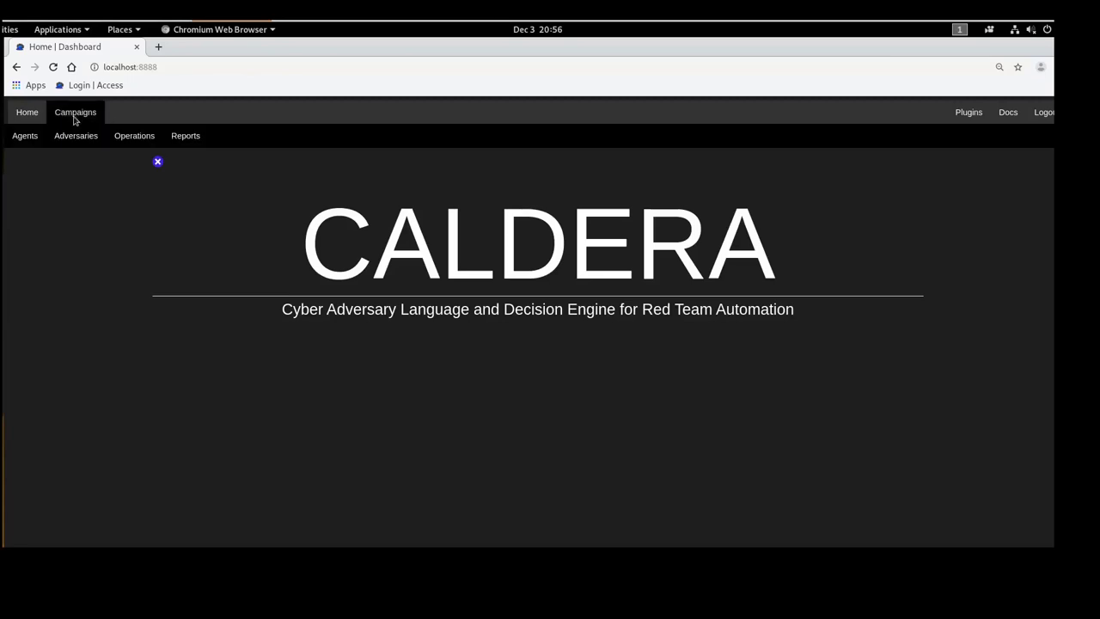
pyautogui.click(25, 135)
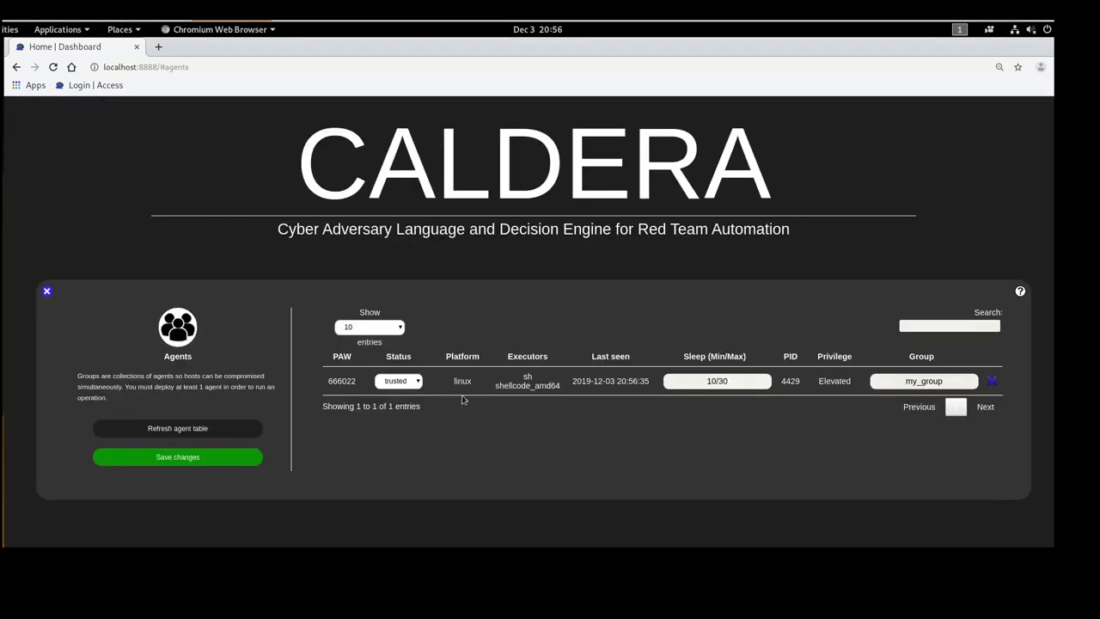
pyautogui.click(399, 384)
pyautogui.click(398, 388)
# - Change the agent's group to test and sleep range to 20/30, then save
pyautogui.doubleClick(931, 381)
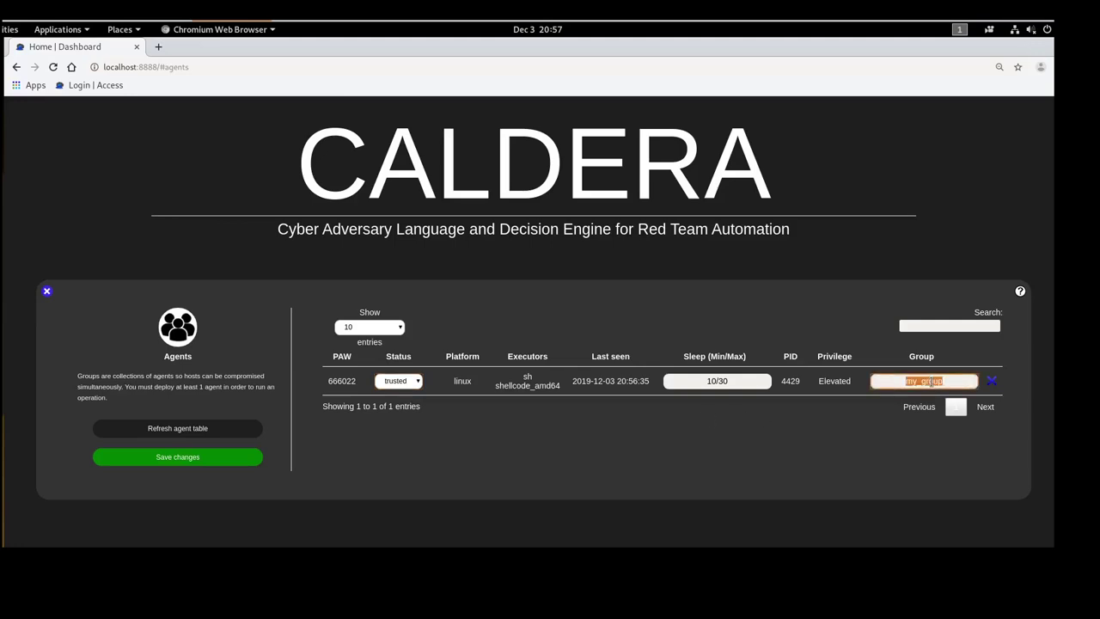
pyautogui.write('test')
pyautogui.click(716, 381)
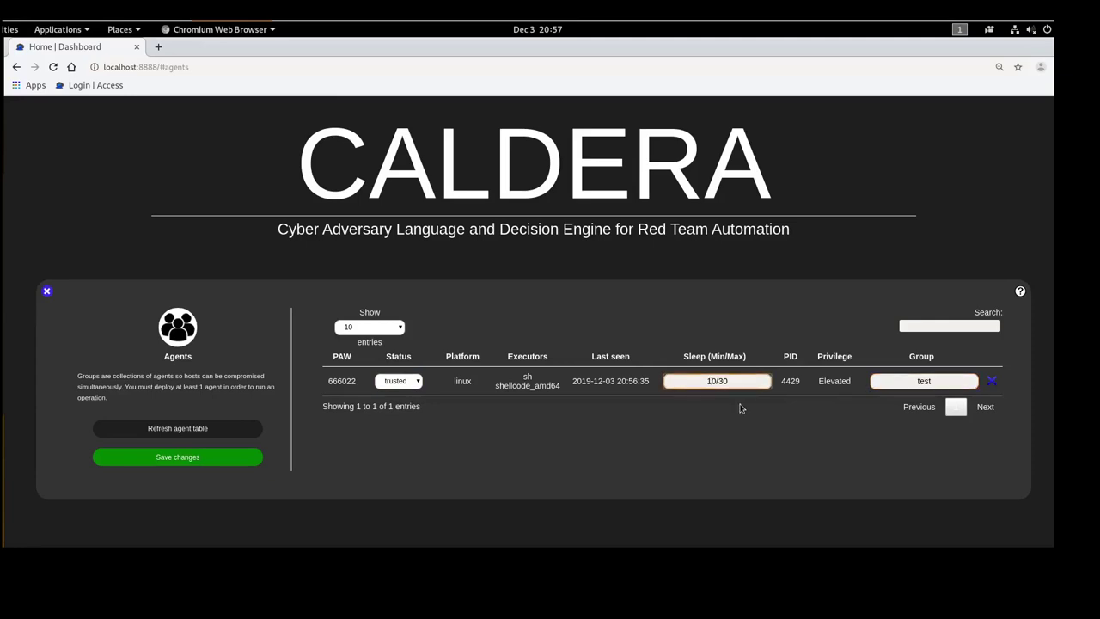
pyautogui.press('BackSpace')
pyautogui.write('2')
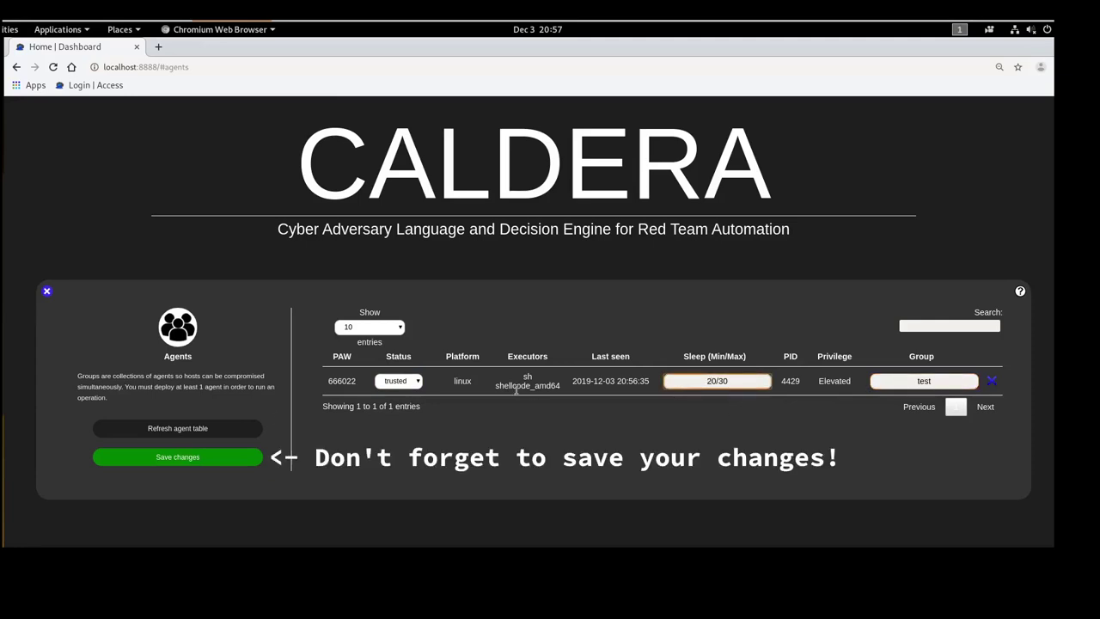
pyautogui.click(215, 460)
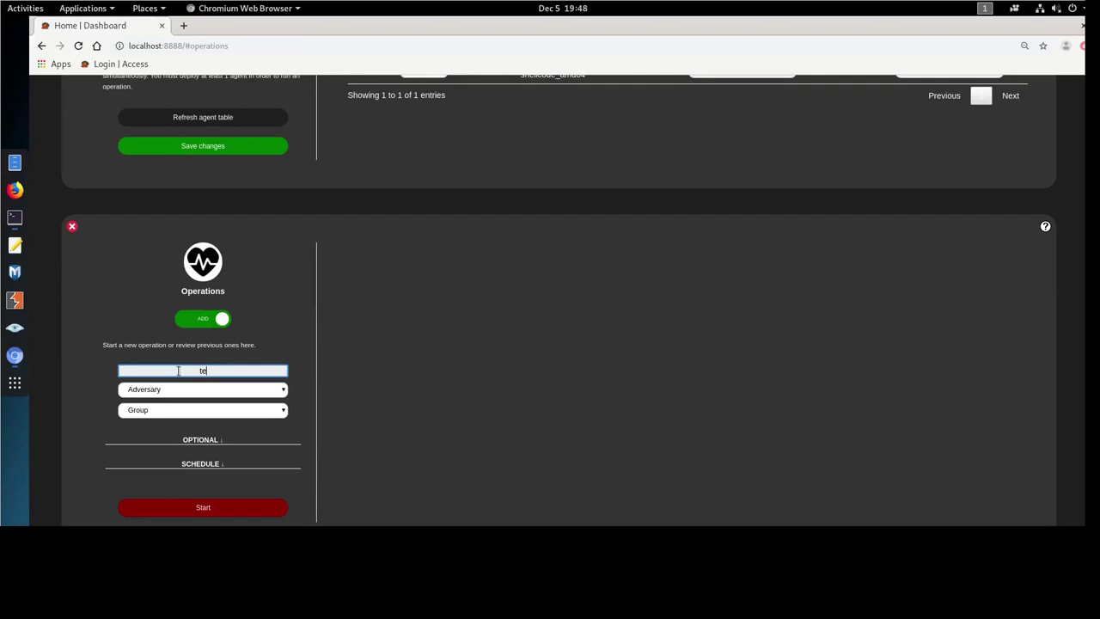
# - Pick adversary Mission #1 and agent group my_group, then start the operation
pyautogui.click(158, 394)
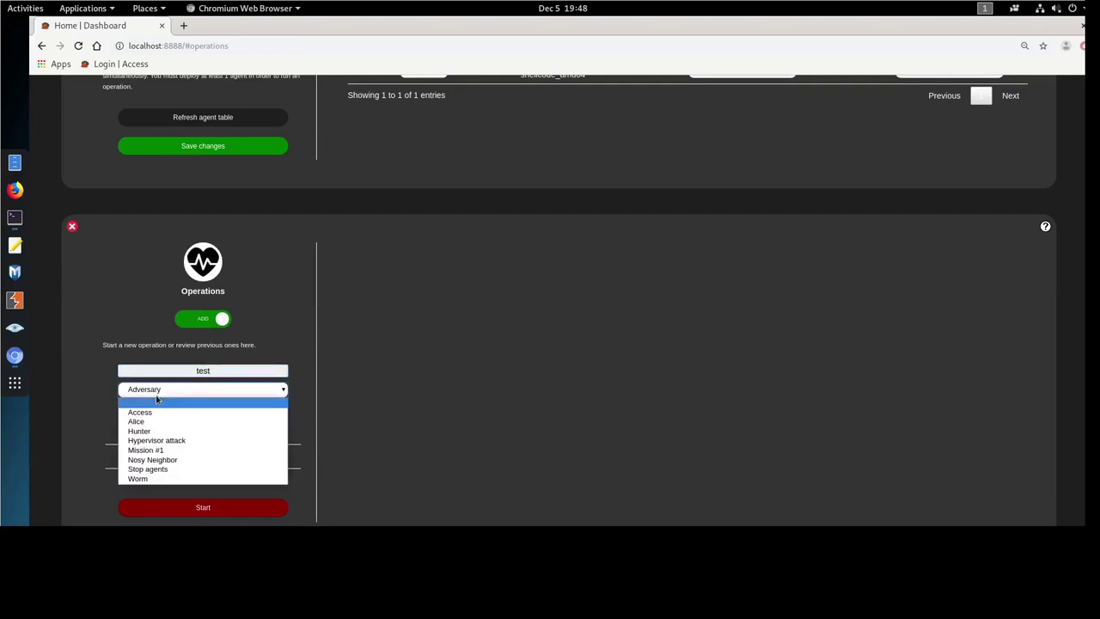
pyautogui.click(178, 450)
pyautogui.click(165, 412)
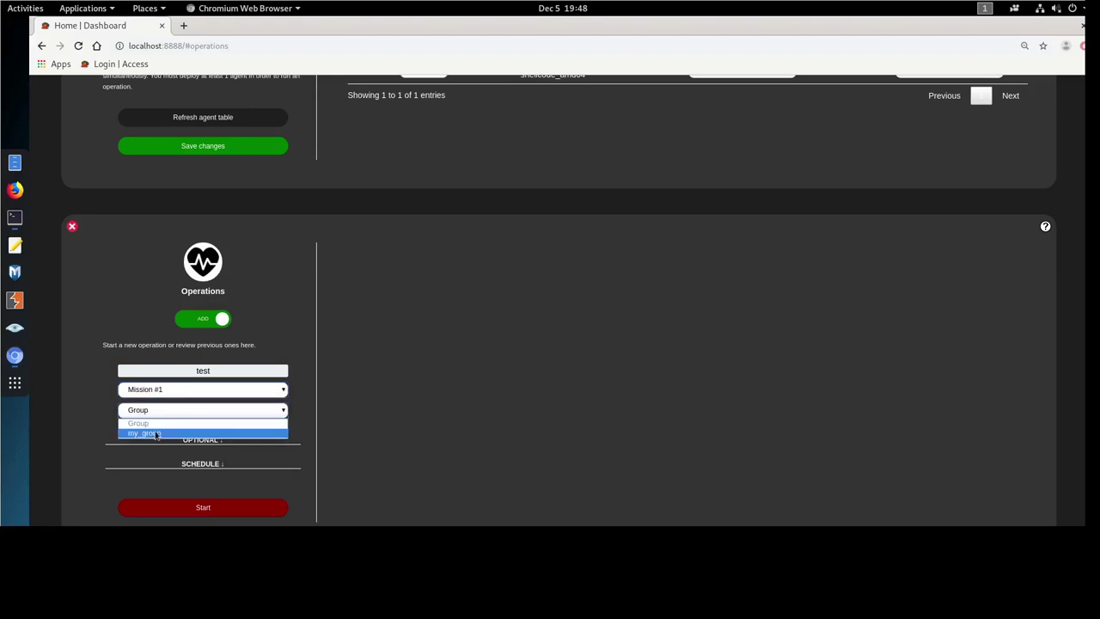
pyautogui.click(158, 433)
pyautogui.click(236, 511)
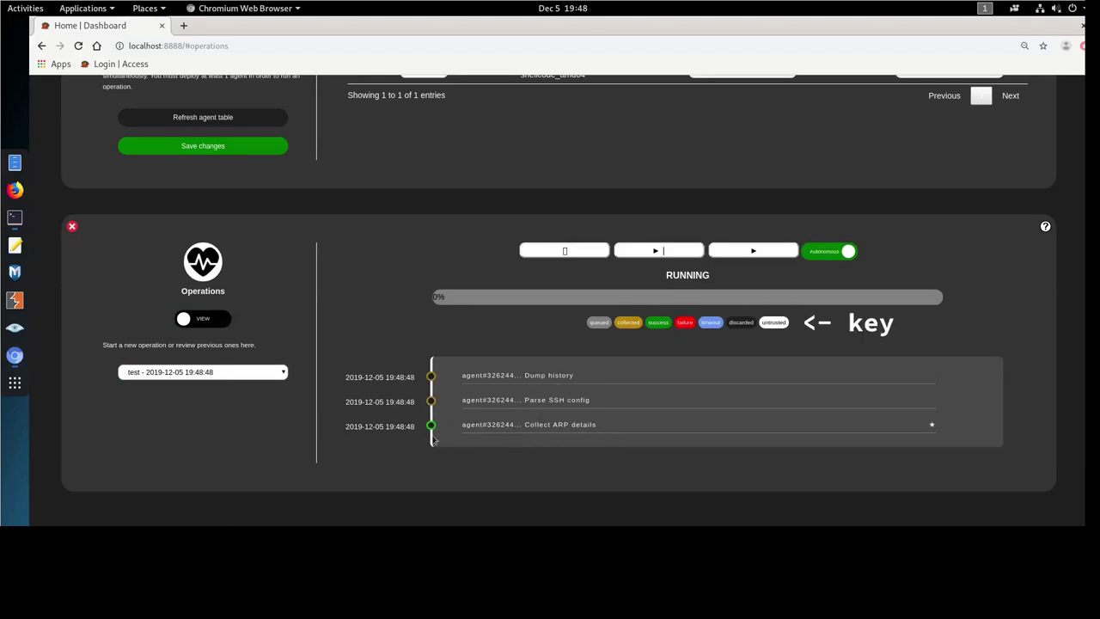
# - Expand the Collect ARP details step and view its arp -a output listing two network neighbours
pyautogui.doubleClick(533, 424)
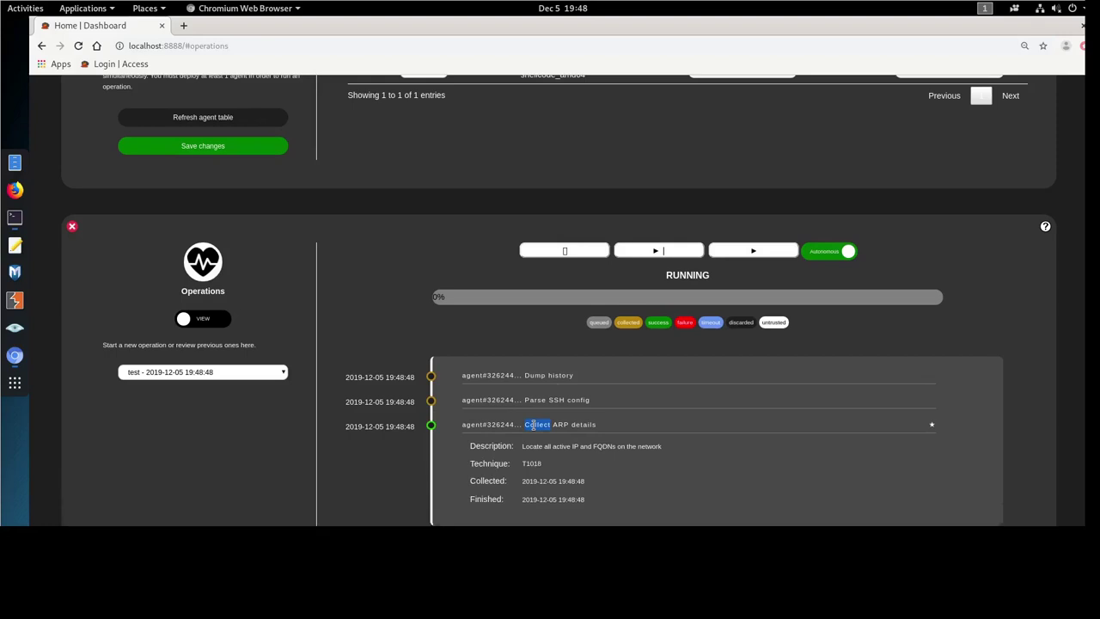
pyautogui.scroll(-3, 533, 427)
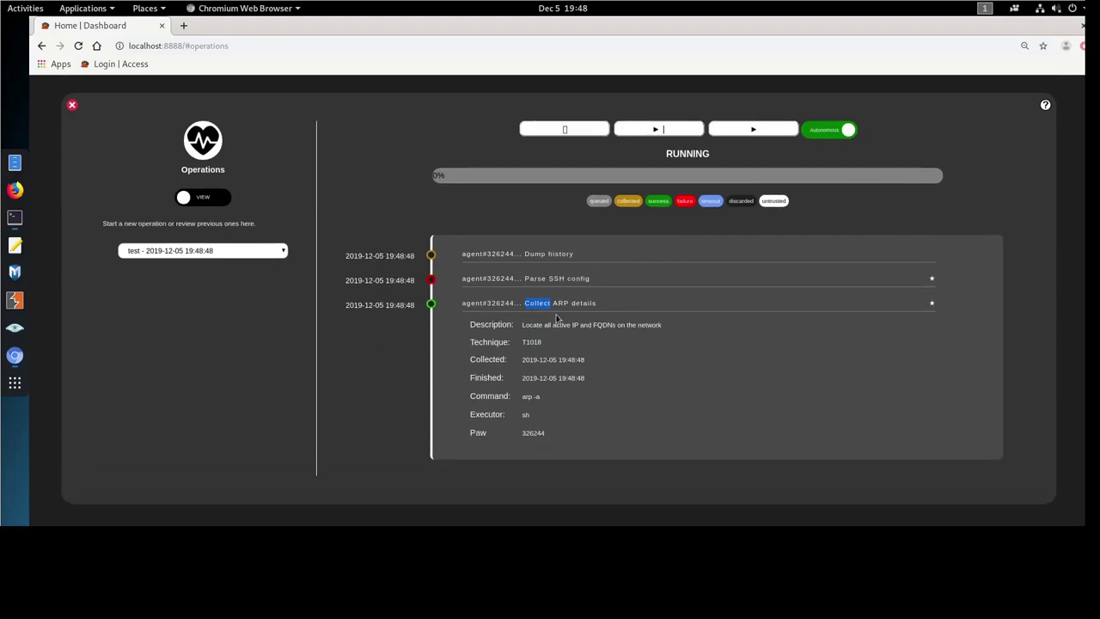
pyautogui.click(559, 325)
pyautogui.click(933, 304)
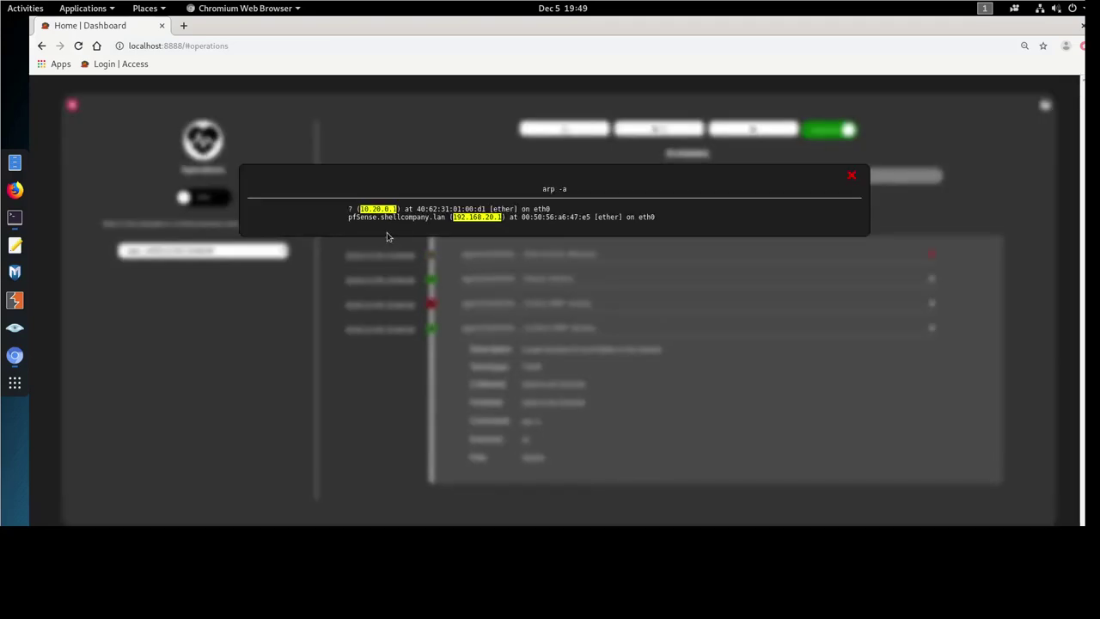
pyautogui.doubleClick(357, 217)
pyautogui.click(850, 176)
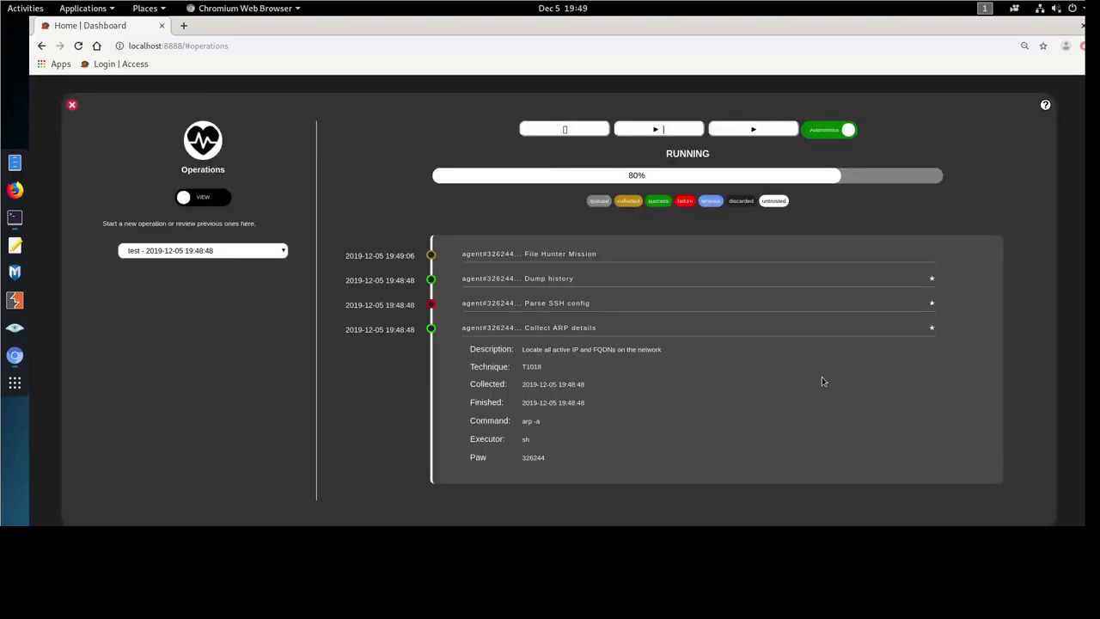
pyautogui.click(932, 302)
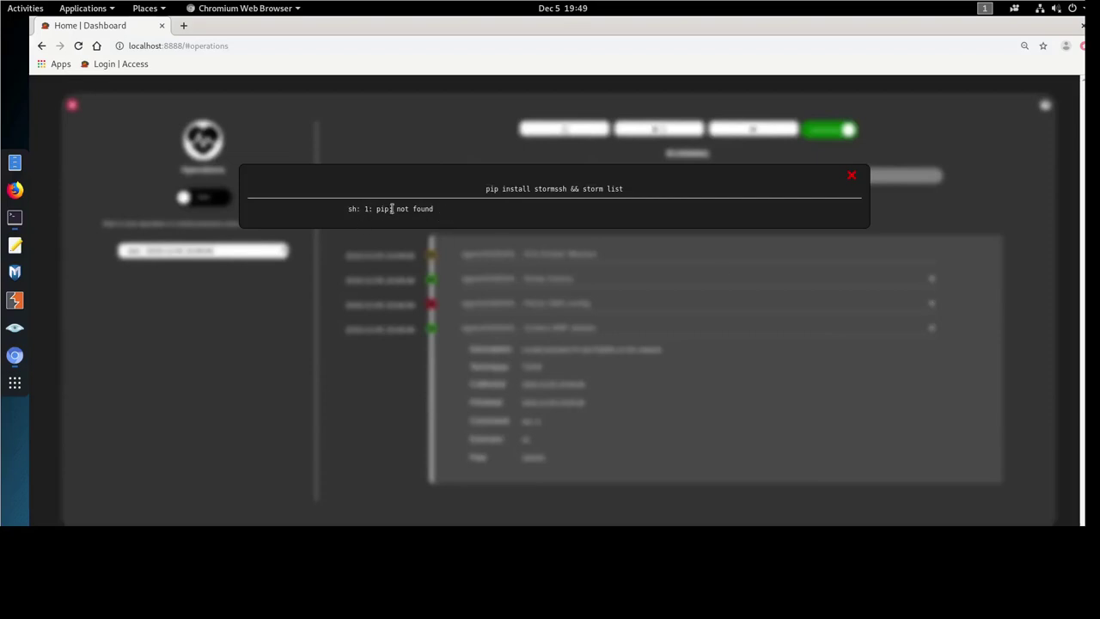
pyautogui.tripleClick(543, 190)
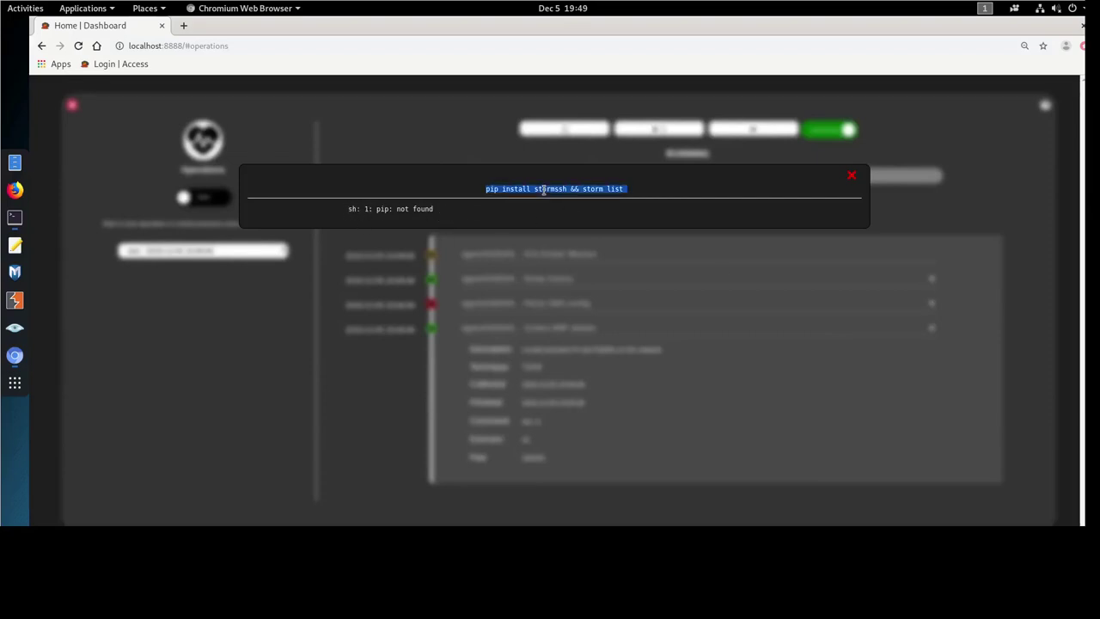
pyautogui.click(543, 190)
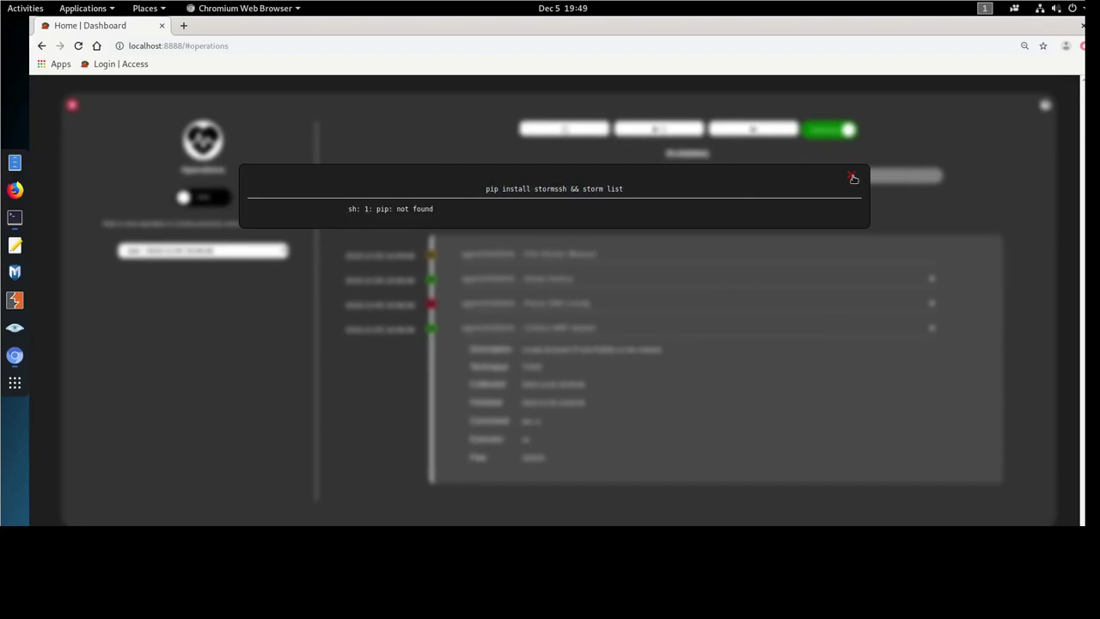
pyautogui.click(850, 176)
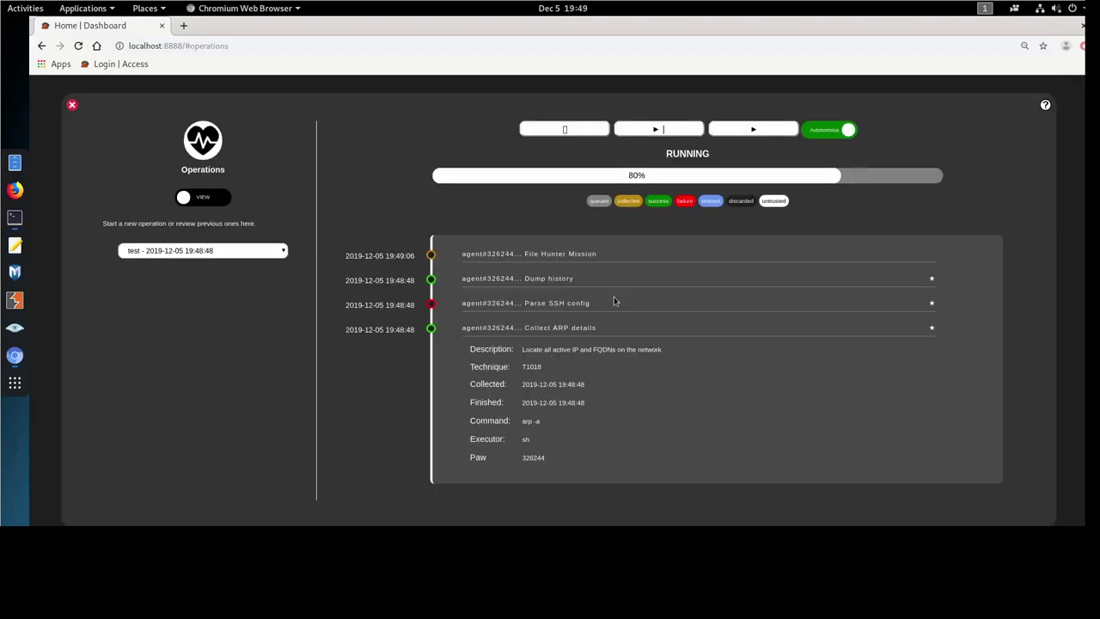